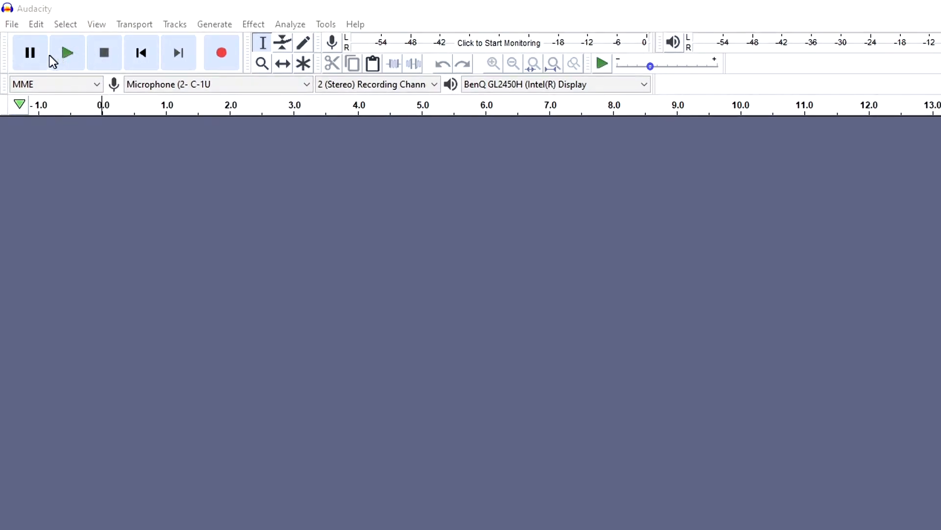
Step: Record a test clip about 3 seconds long, then move the cursor to the start and to the end of the audio
left_click(224, 53)
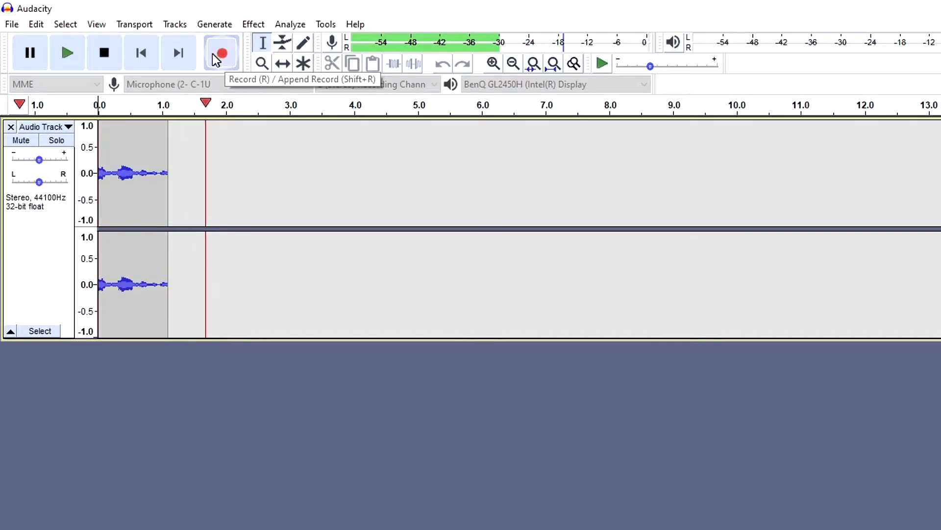
left_click(105, 55)
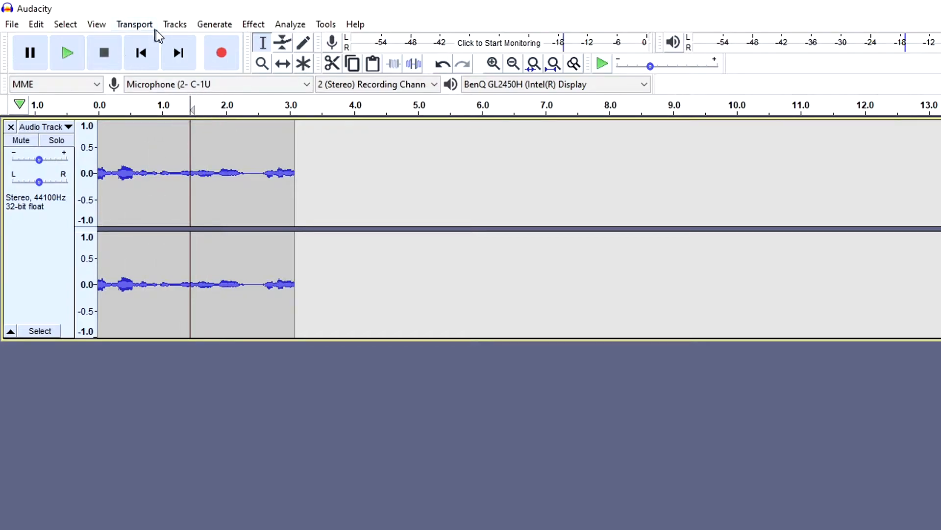
left_click(141, 53)
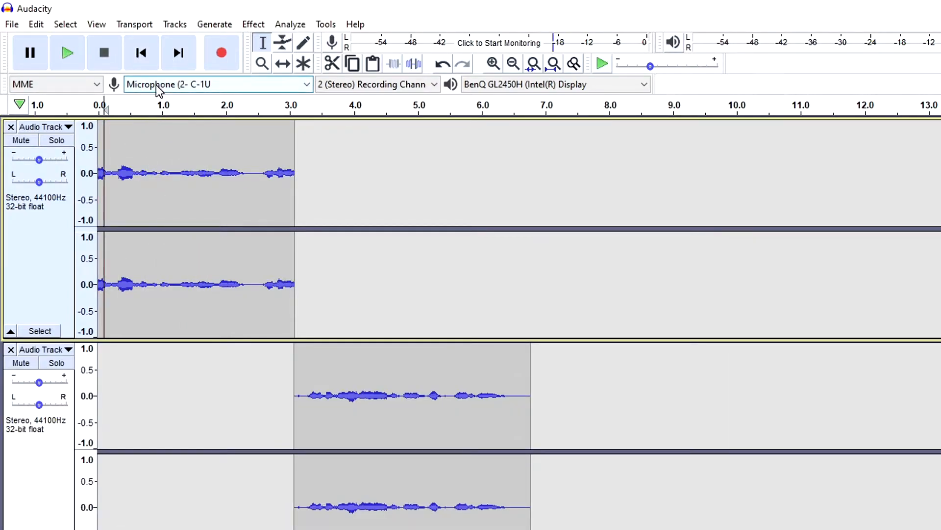
left_click(179, 54)
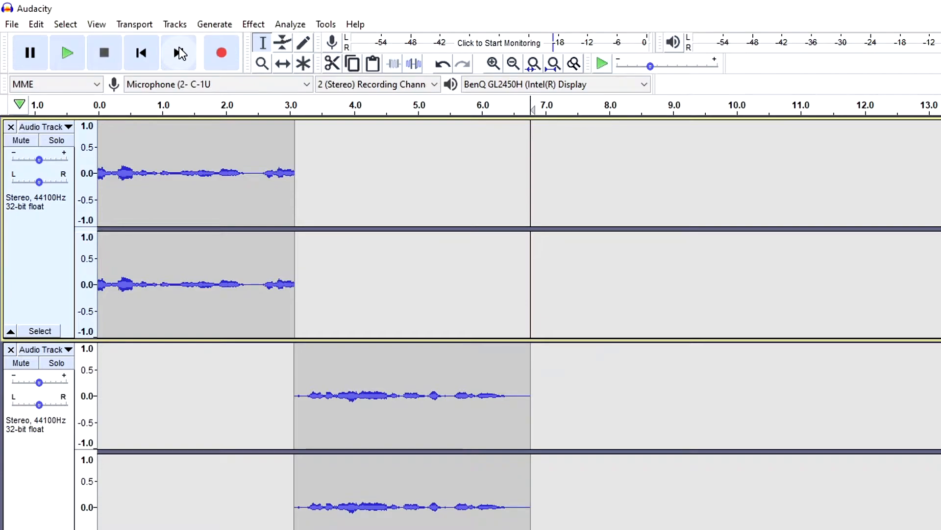
Step: Select the audio of the first track's clip, then clear the selection and place the cursor at different points in it
left_click_drag(104, 137, 294, 142)
left_click(304, 145)
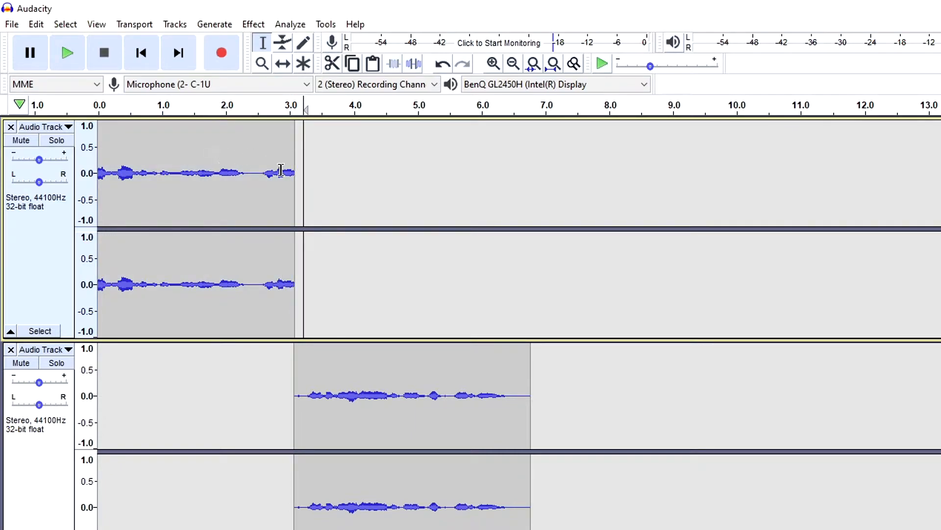
left_click(157, 148)
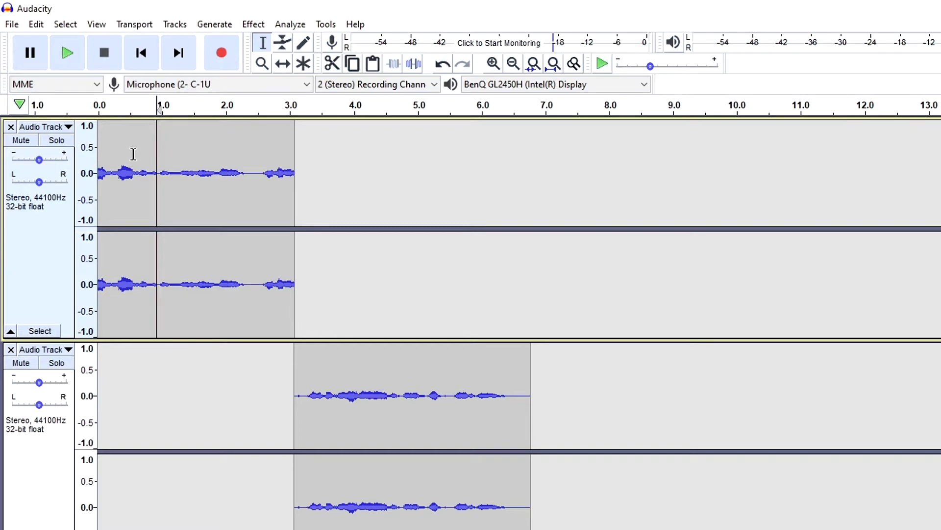
left_click(176, 164)
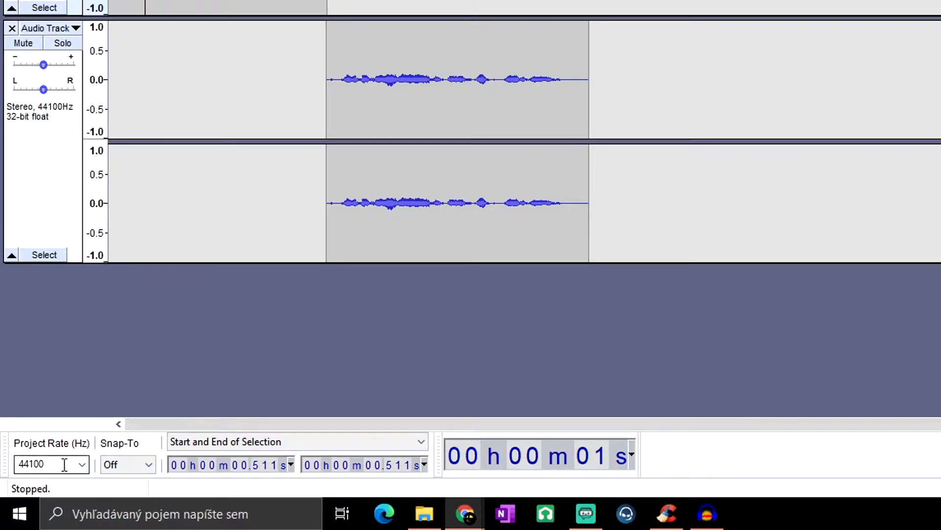
Step: Examine the available project sample rates and leave the list without choosing another one
left_click(83, 465)
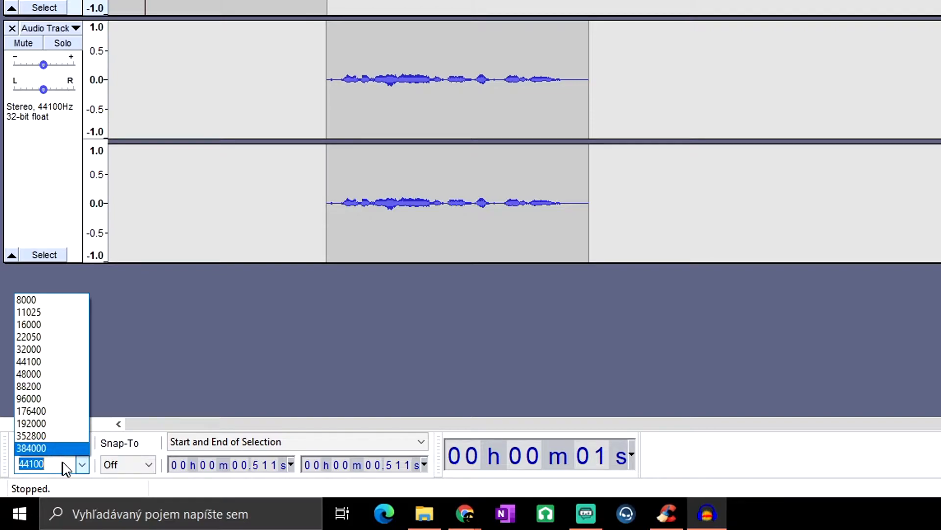
left_click(140, 363)
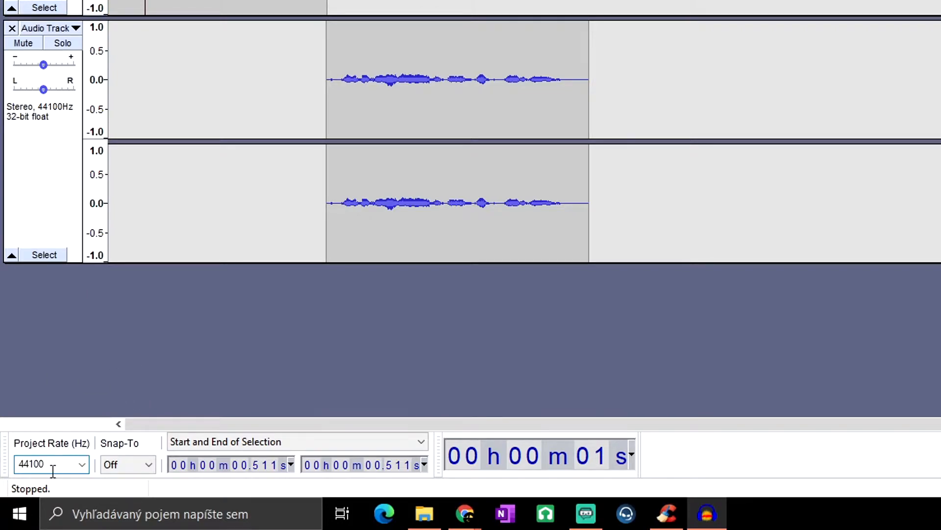
left_click(82, 465)
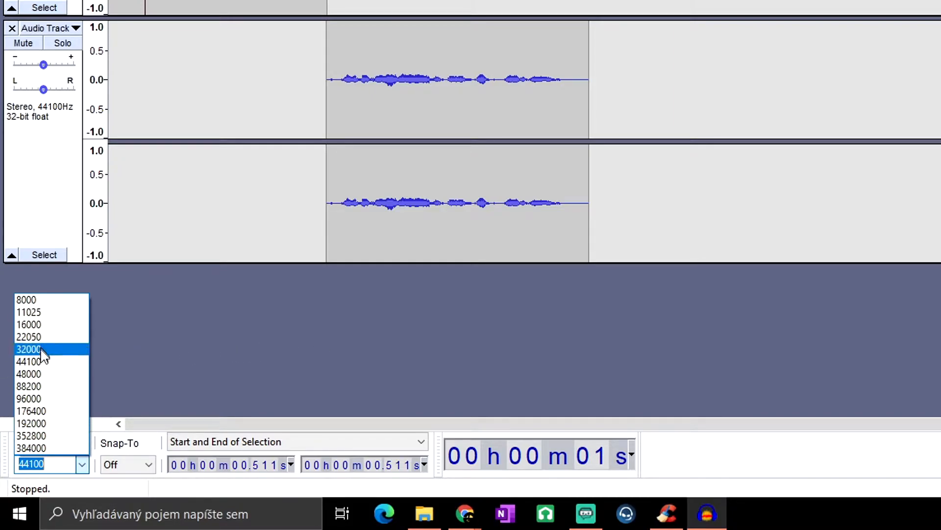
left_click(165, 354)
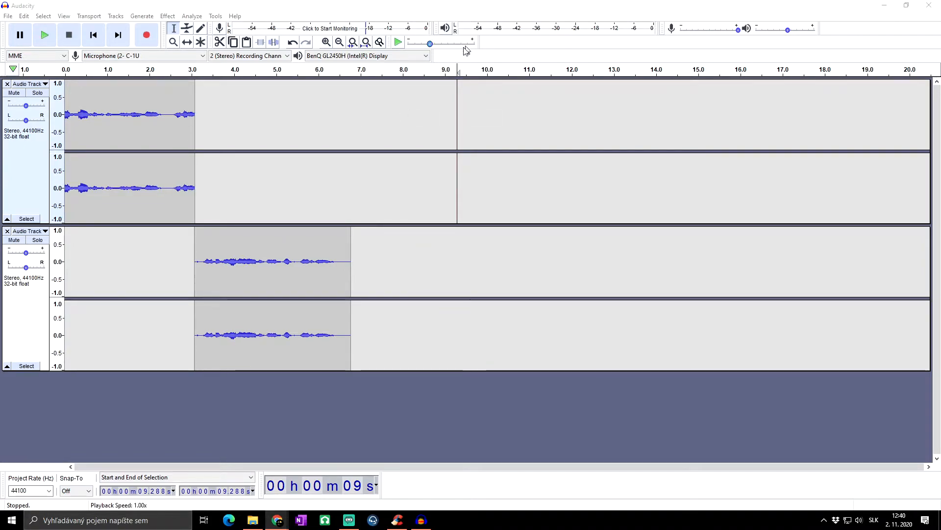
Step: Select the first track's range from about 0.15 to 6.76 seconds, then clear the selection
left_click_drag(74, 103, 344, 175)
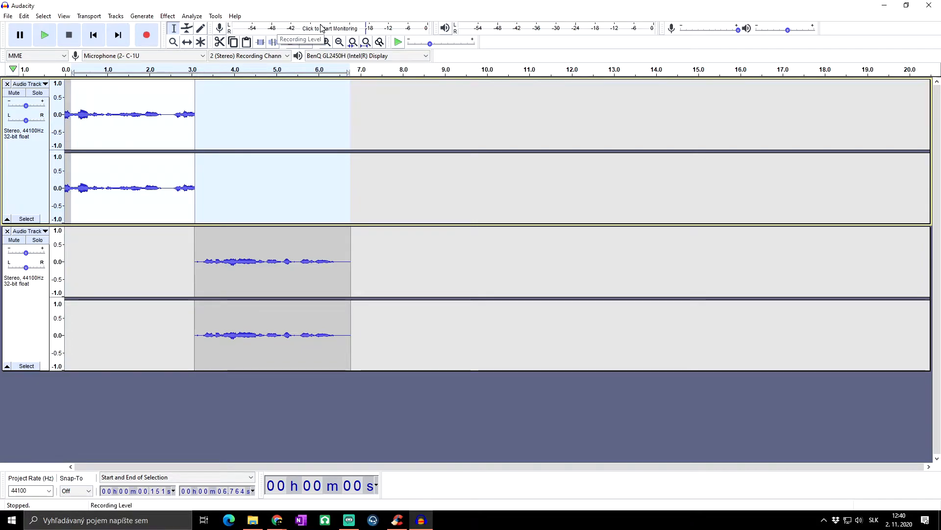
left_click_drag(403, 140, 408, 141)
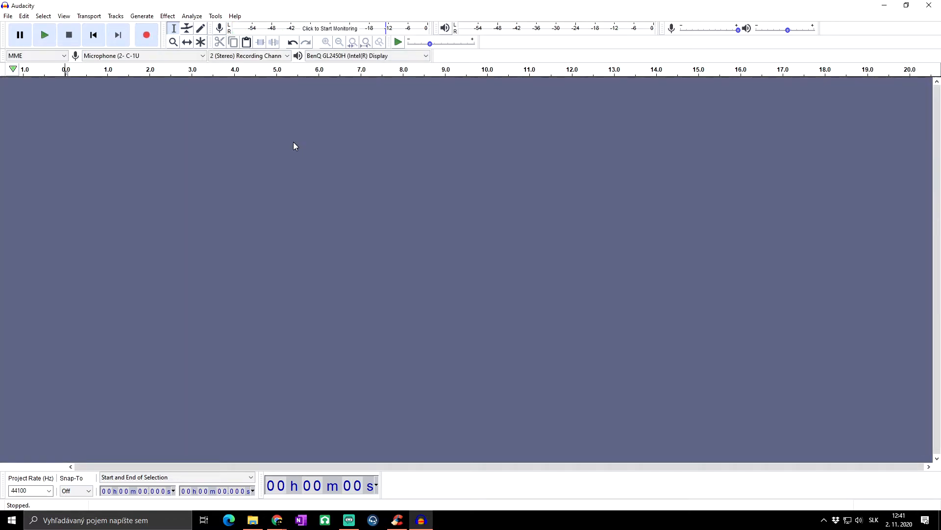
Step: Record a new voice clip of about 2.8 seconds in the empty project and stop the recording
left_click(147, 36)
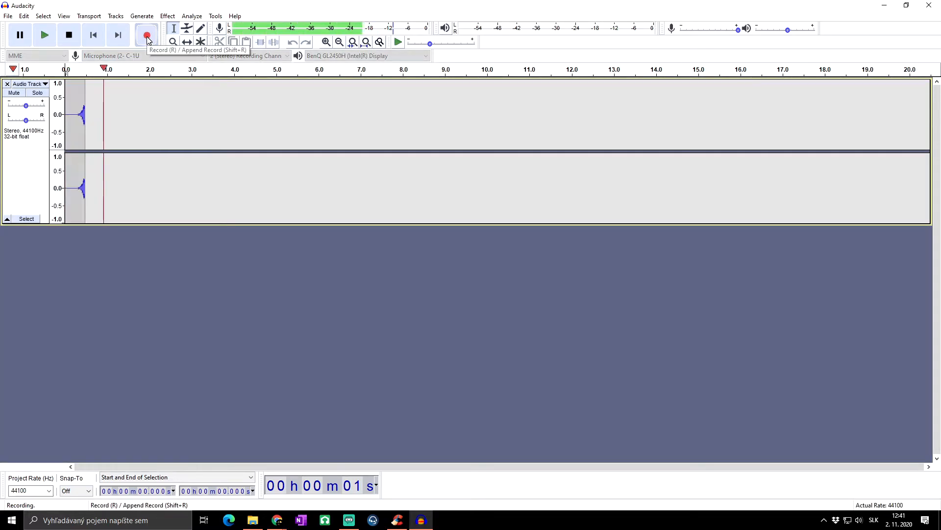
key("space")
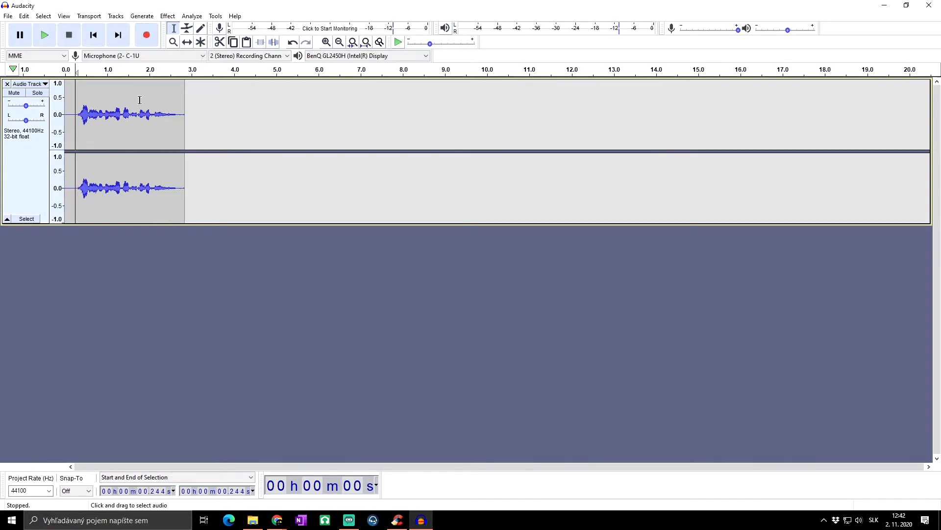
Step: Remove the clip's tail from about 2.07 seconds to the end and its opening 0.34 seconds
mouse_move(139, 98)
left_mouse_down()
mouse_move(183, 103)
mouse_move(153, 100)
left_mouse_up()
left_click(24, 16)
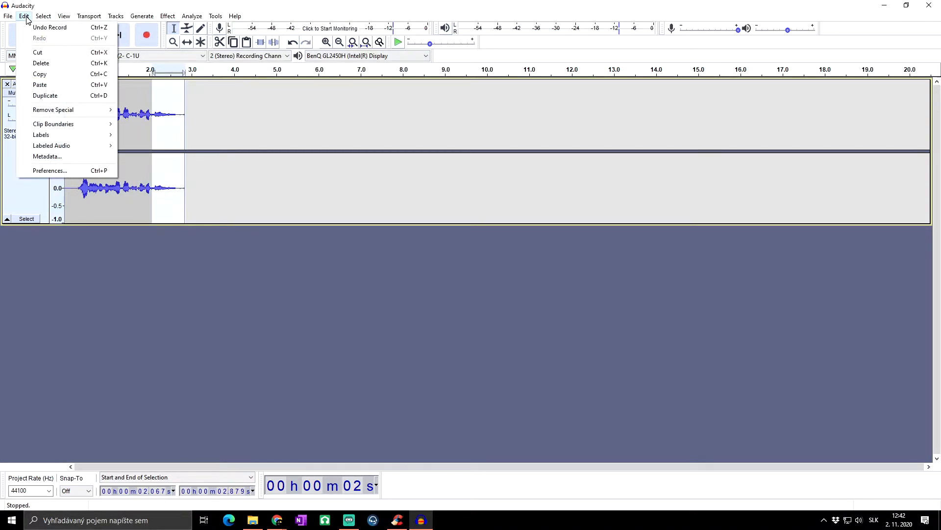
left_click(58, 52)
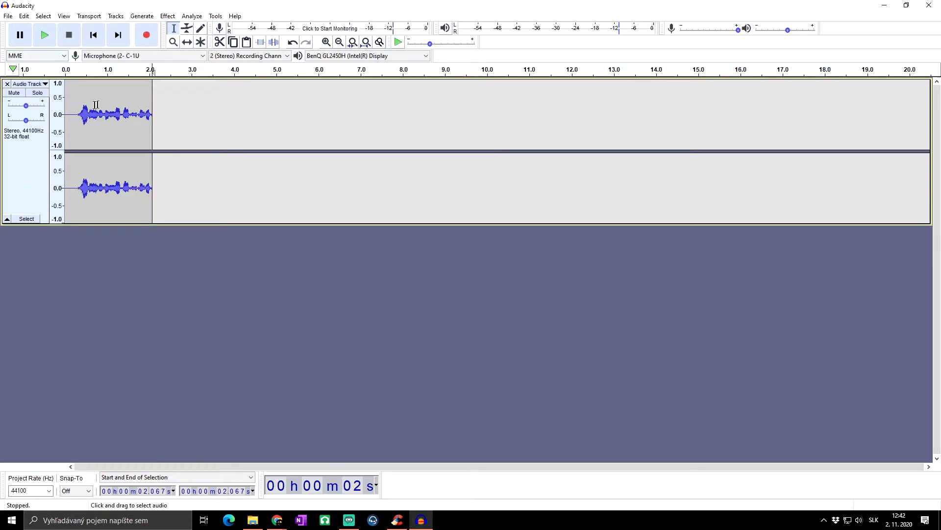
left_click_drag(80, 101, 65, 101)
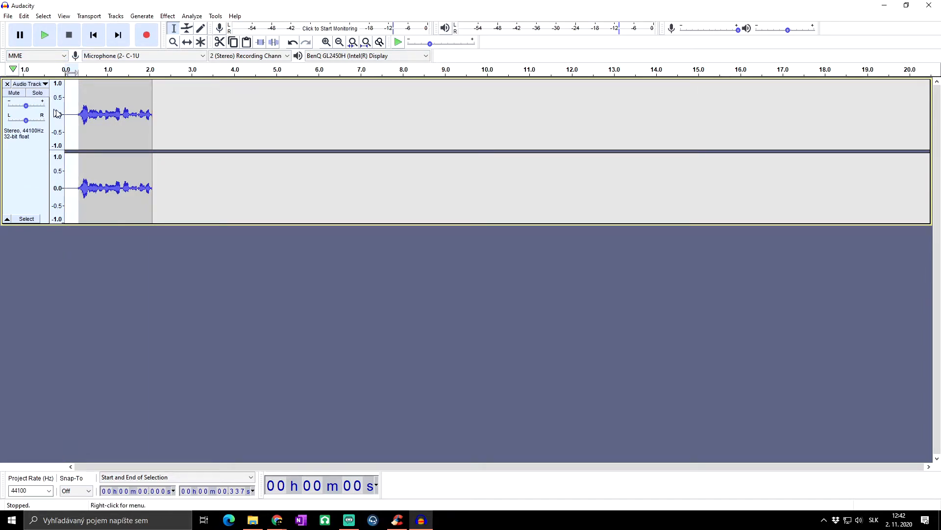
left_click(24, 17)
left_click(51, 61)
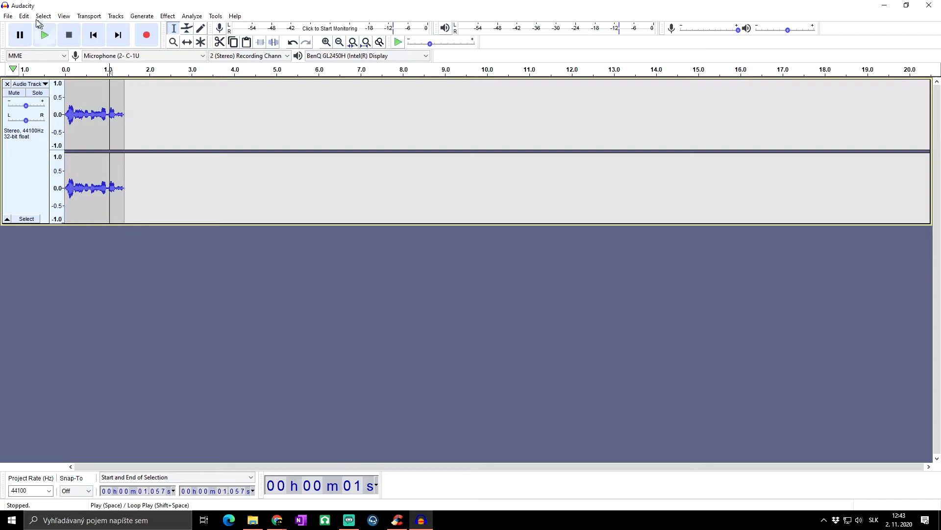
Step: Undo the cuts to restore the full recorded clip
left_click(24, 17)
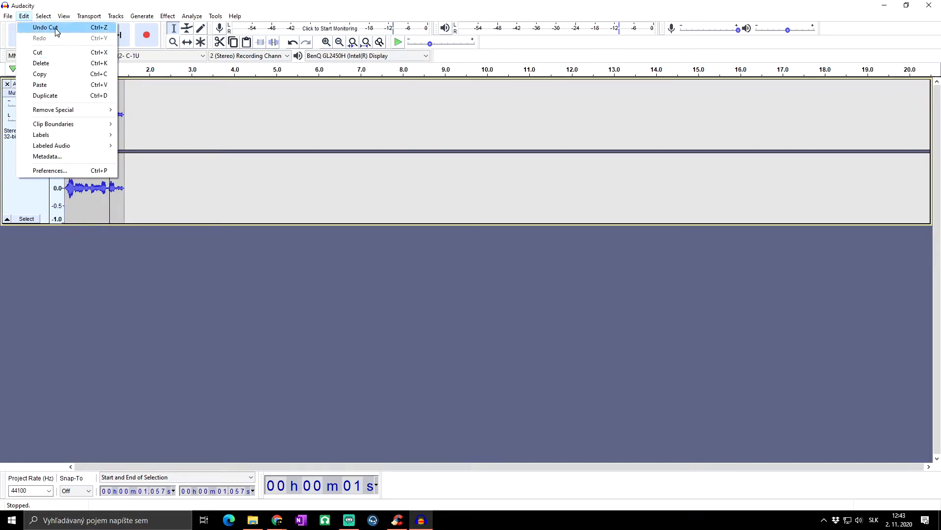
left_click(56, 28)
left_click(41, 17)
left_click(40, 27)
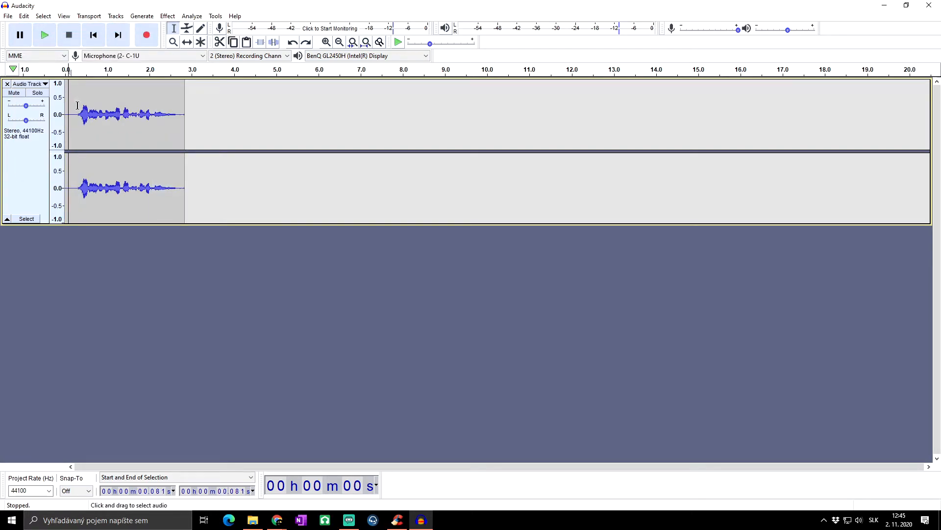
Step: Trim the clip to the spoken part between about 0.31 and 2.66 seconds with Trim Audio
left_click_drag(77, 105, 177, 106)
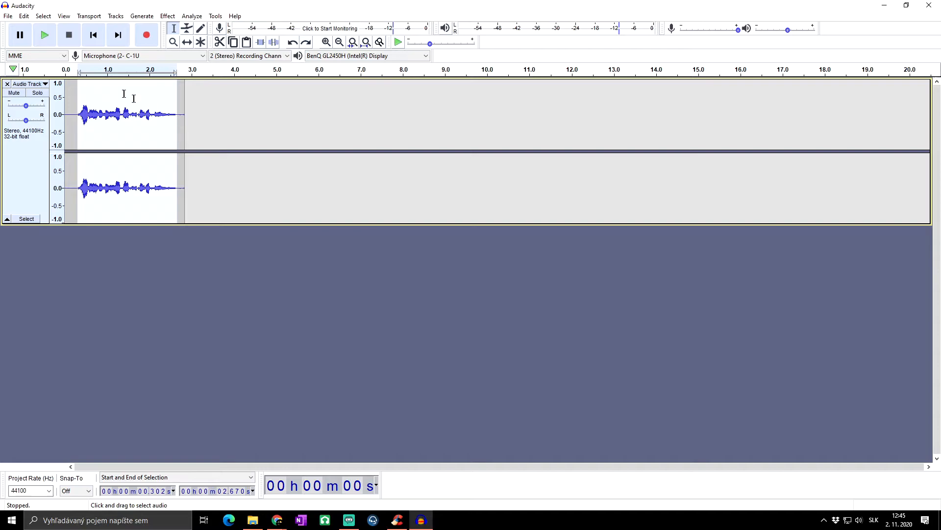
left_click(24, 16)
mouse_move(80, 112)
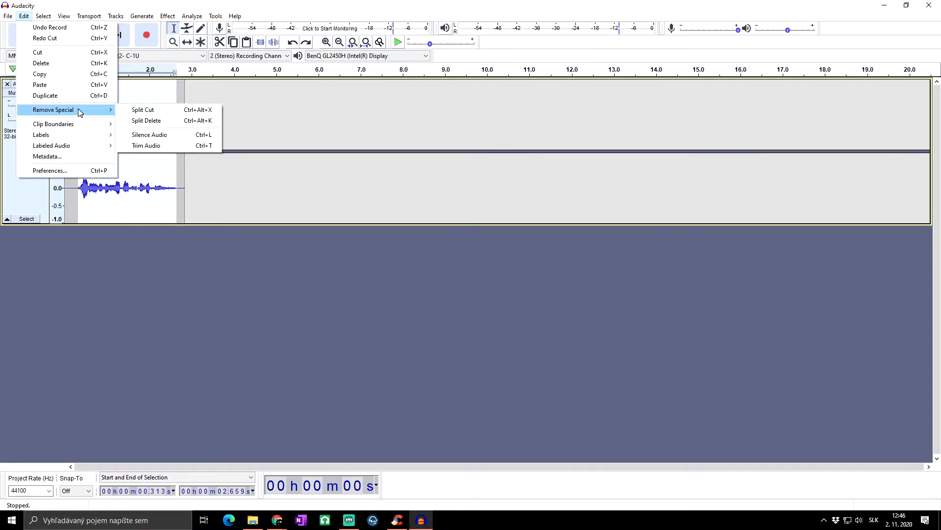
left_click(165, 145)
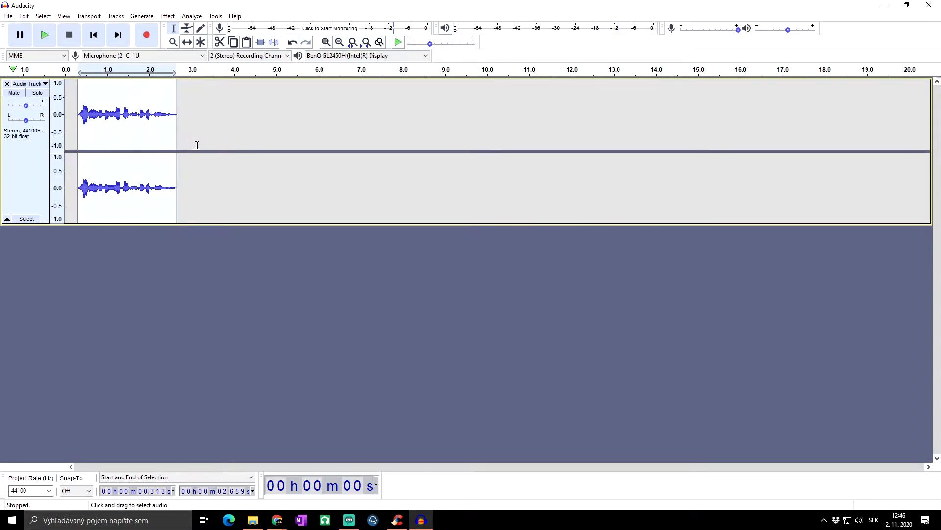
Step: Place the cursor in and just past the trimmed clip, then undo the trim
left_click(150, 99)
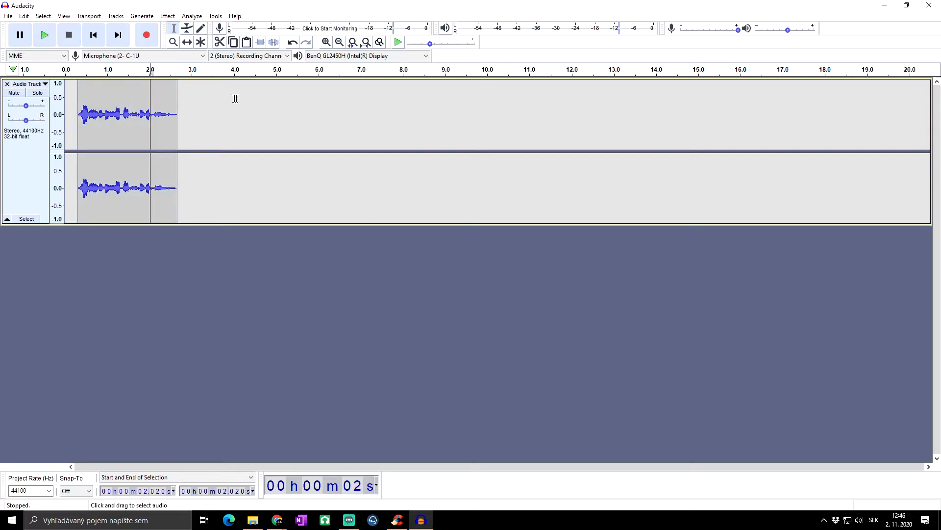
left_click(181, 90)
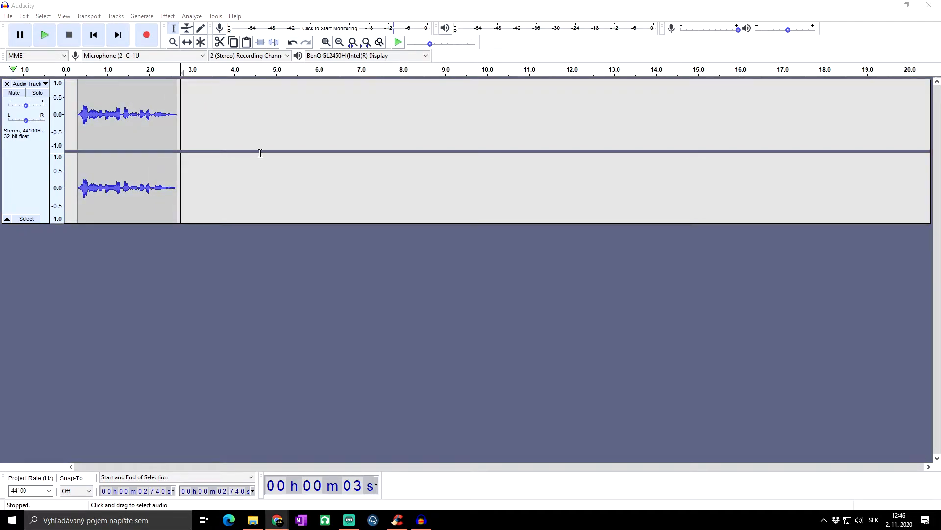
key("ctrl+z")
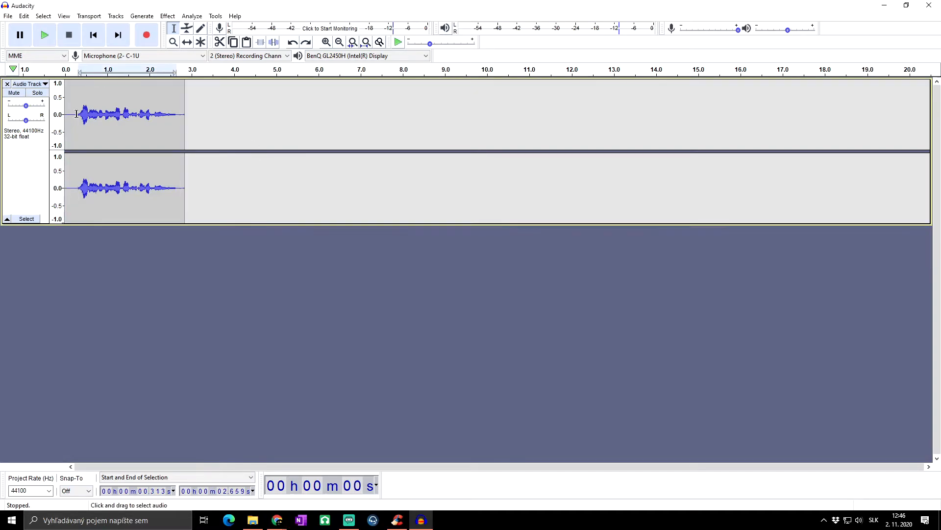
Step: Copy the spoken part from about 0.28 to 2.68 seconds, paste it at about 3.62 seconds in the same track and deselect it
left_click_drag(77, 115, 179, 119)
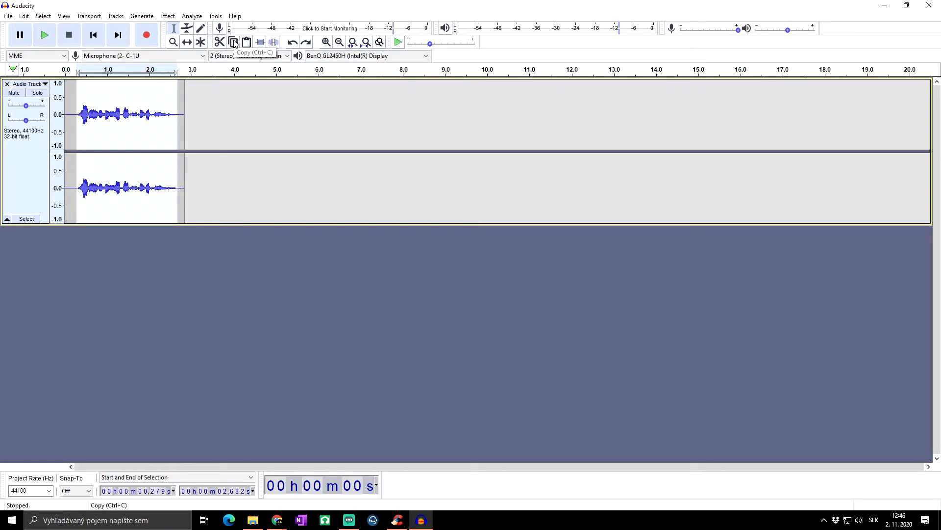
left_click(218, 102)
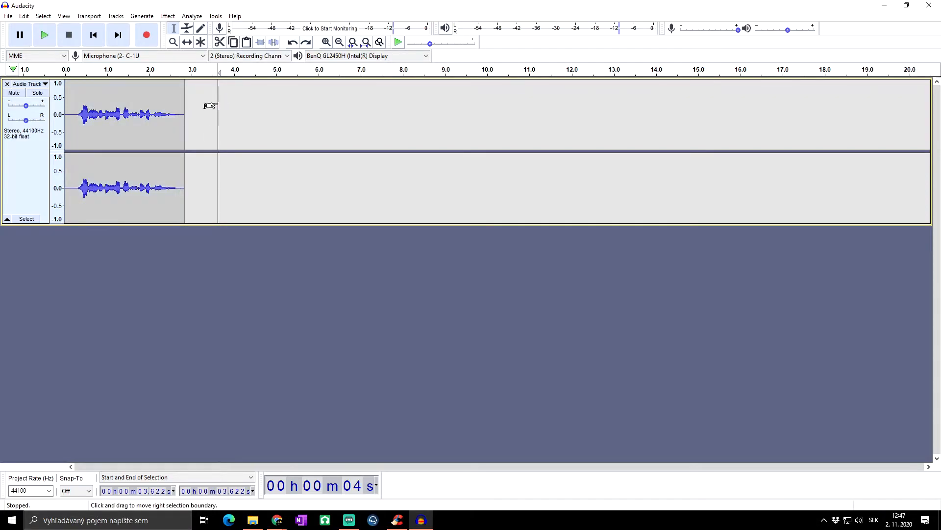
left_click(247, 43)
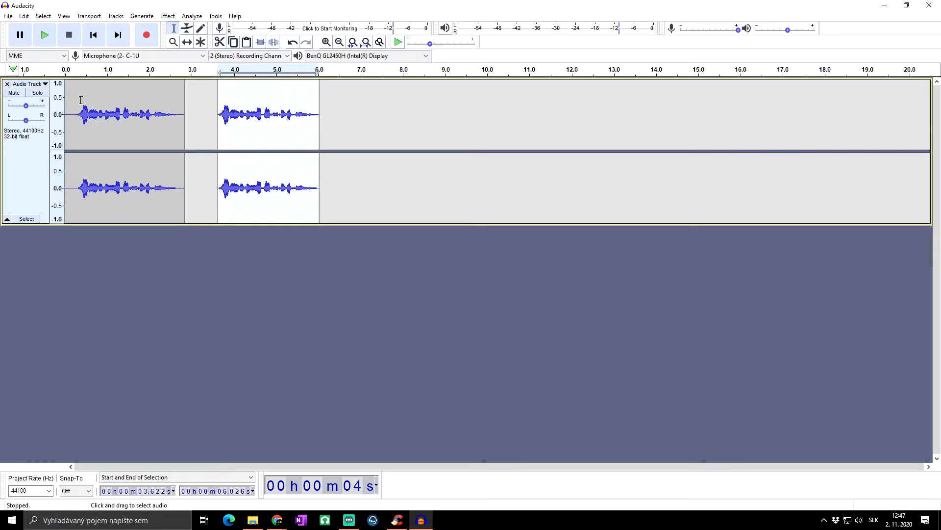
left_click(347, 113)
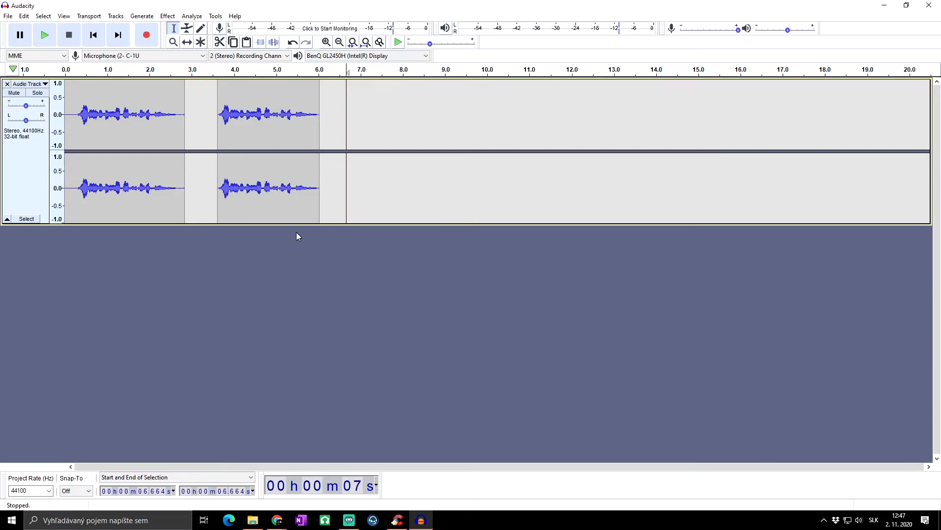
Step: Record a second clip of about 4.5 seconds on a separate track, starting at about 5.65 seconds, and place the cursor after the pasted clip
left_click(304, 176)
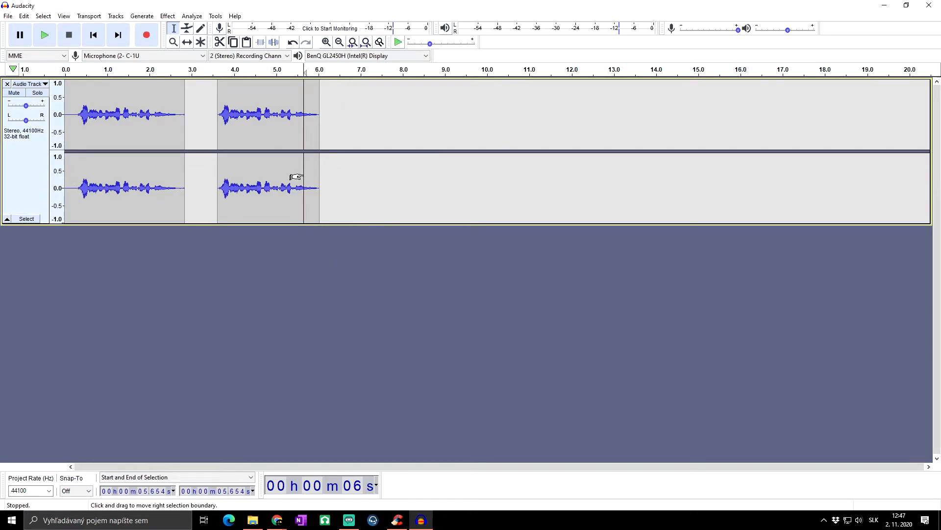
left_click(147, 35)
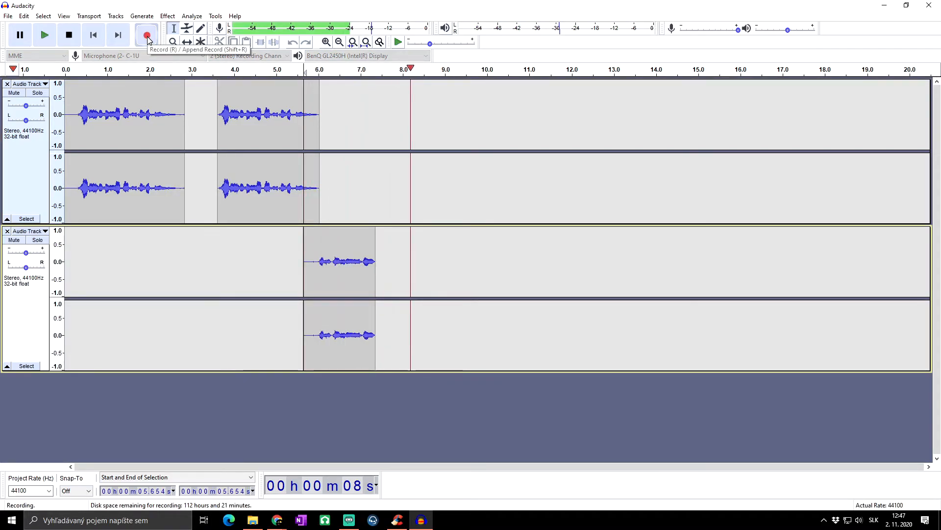
left_click(69, 35)
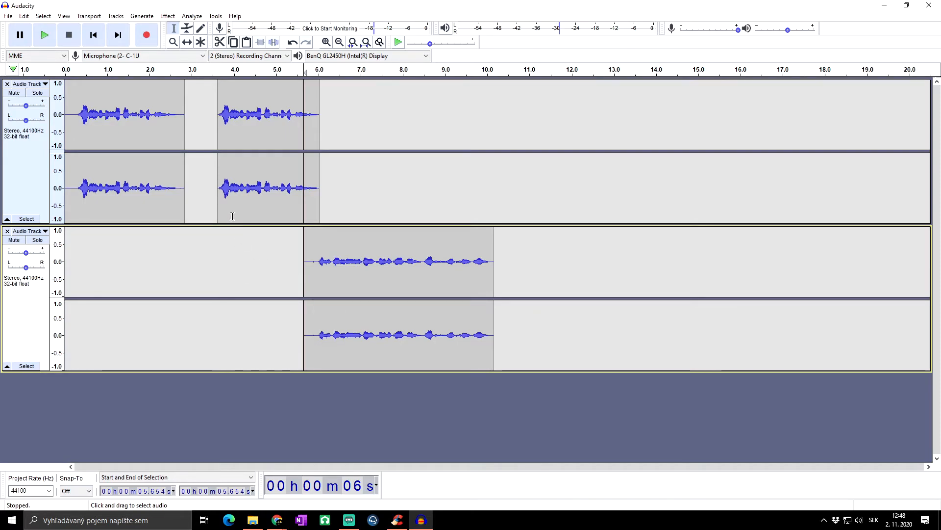
left_click(343, 113)
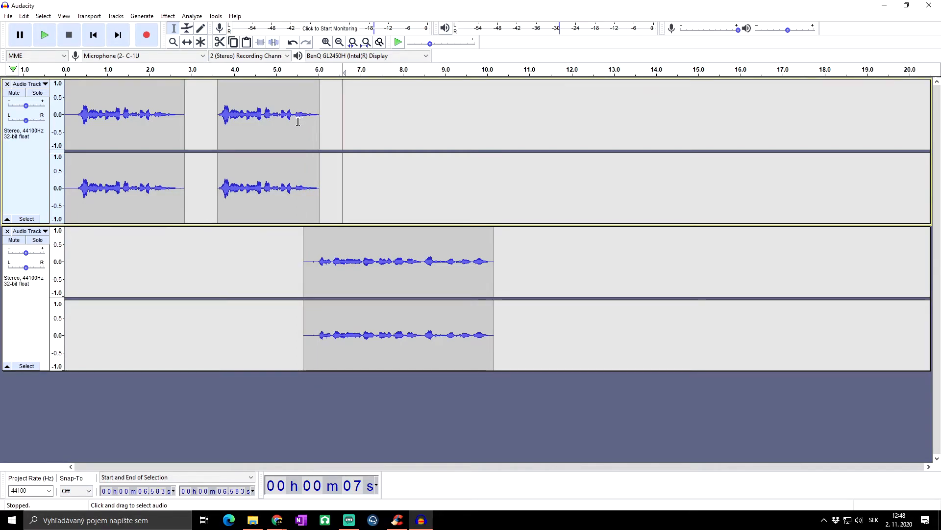
Step: Silence the audio from about 4.49 to 4.70 seconds in the pasted clip and from about 12.45 to 13.71 seconds in the third track
left_click_drag(255, 109, 263, 117)
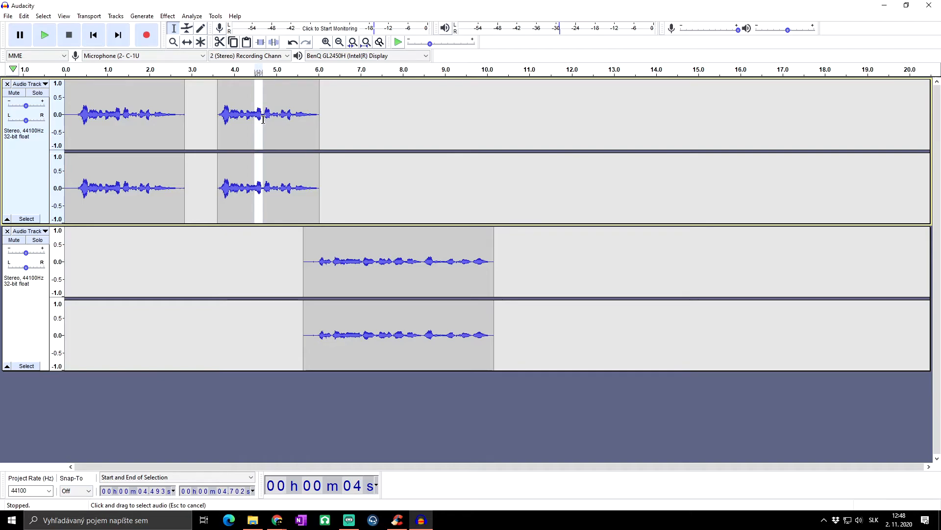
left_click(273, 43)
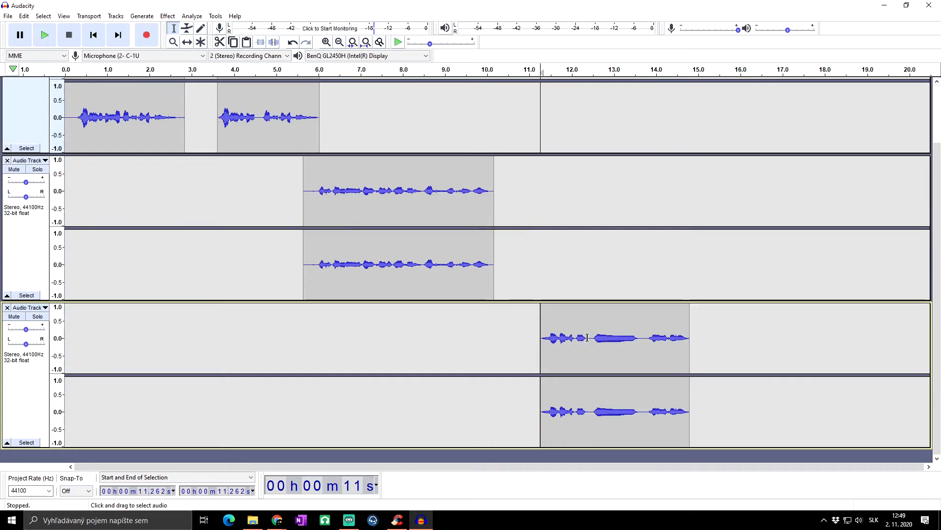
left_click_drag(590, 337, 644, 338)
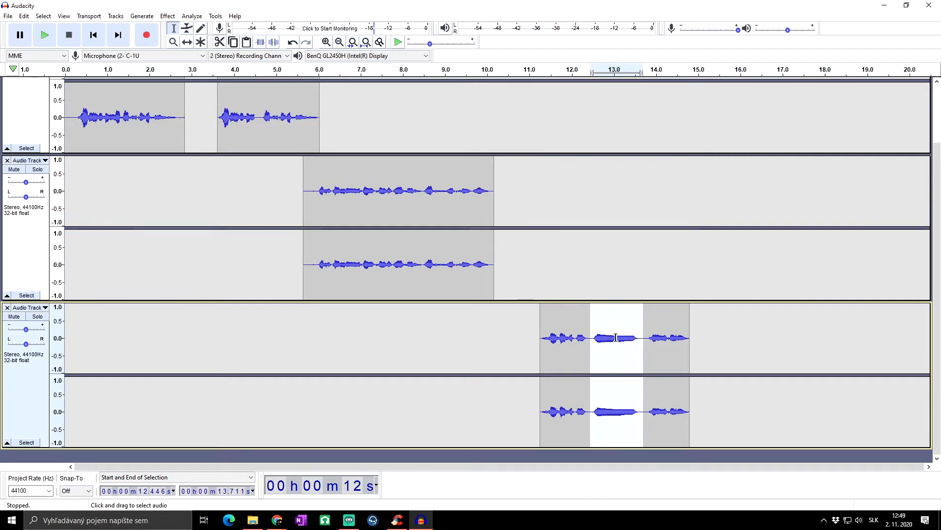
left_click(51, 40)
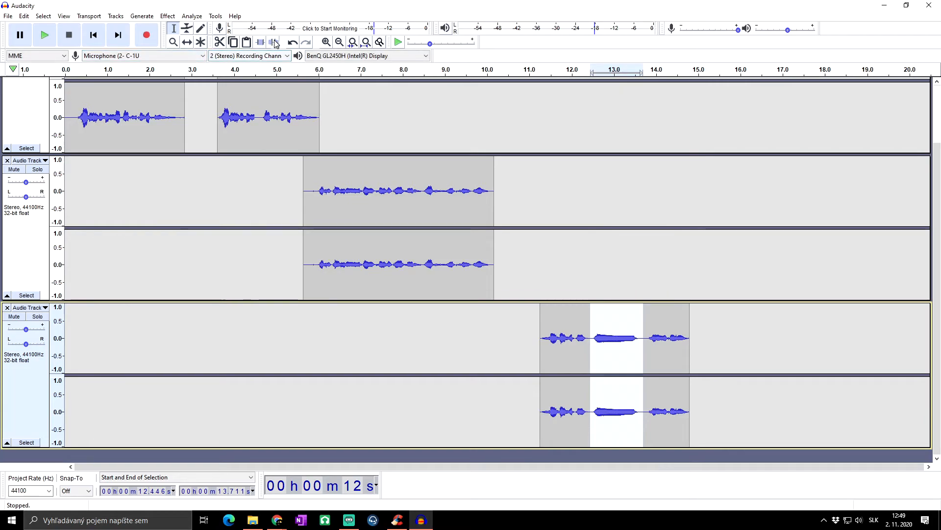
left_click(273, 41)
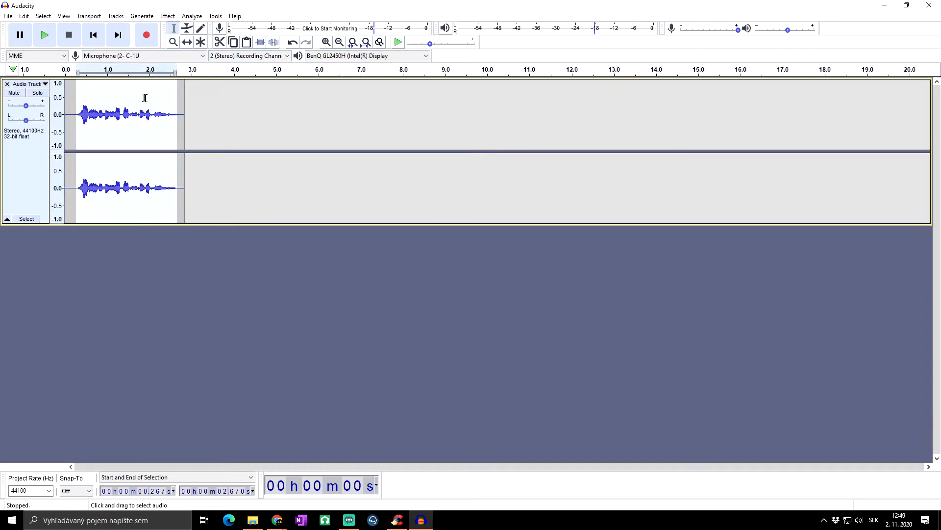
Step: Trim the clip to the selection between about 0.27 and 2.67 seconds with Trim Audio, and undo the trim
left_click(24, 16)
mouse_move(108, 109)
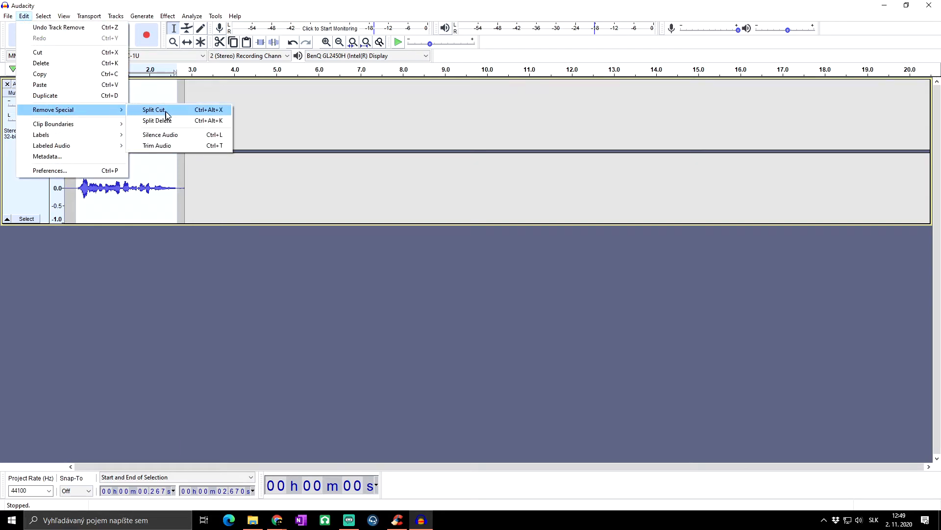
left_click(186, 149)
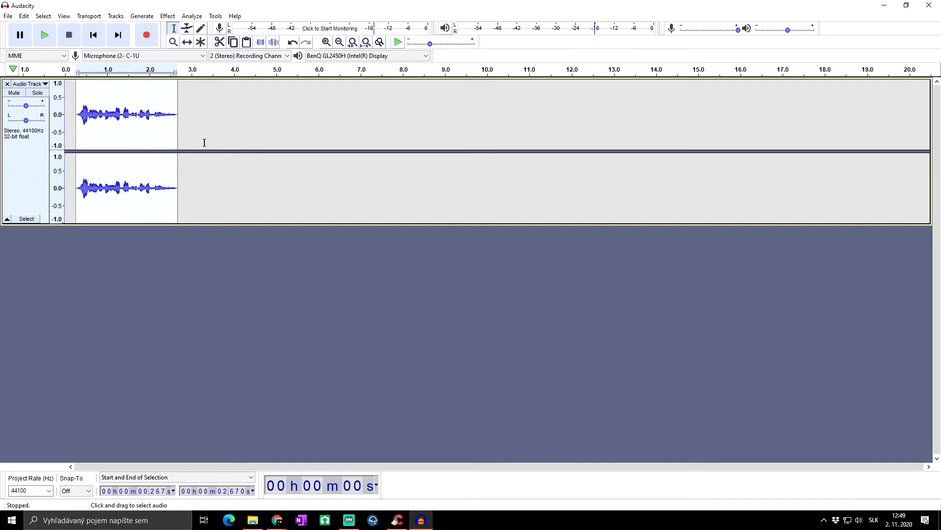
left_click(23, 17)
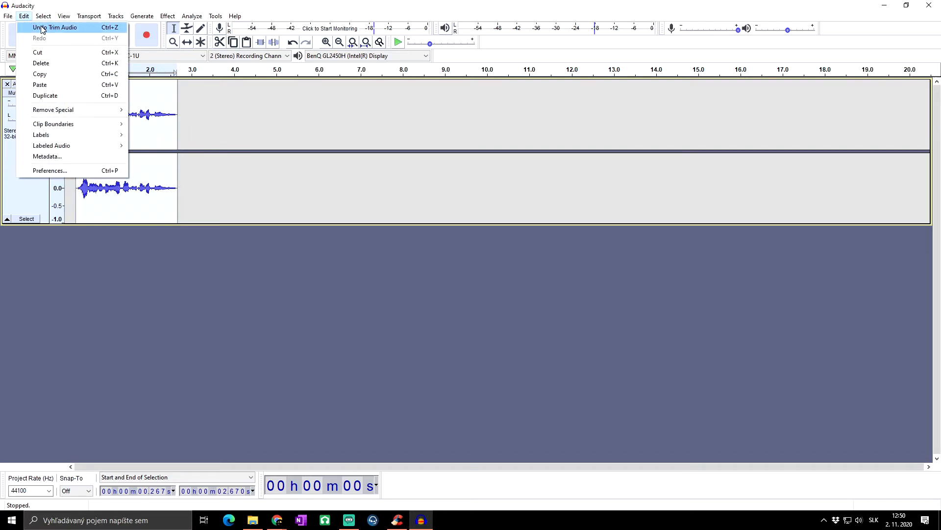
left_click(40, 27)
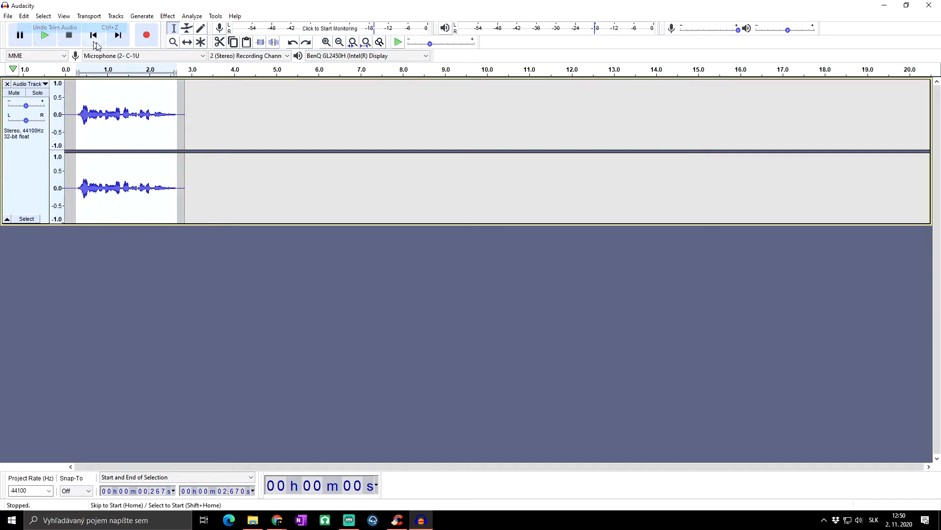
Step: Trim away the audio outside the selection from about 0.27 to 2.67 seconds again and clear the selection
left_click(261, 43)
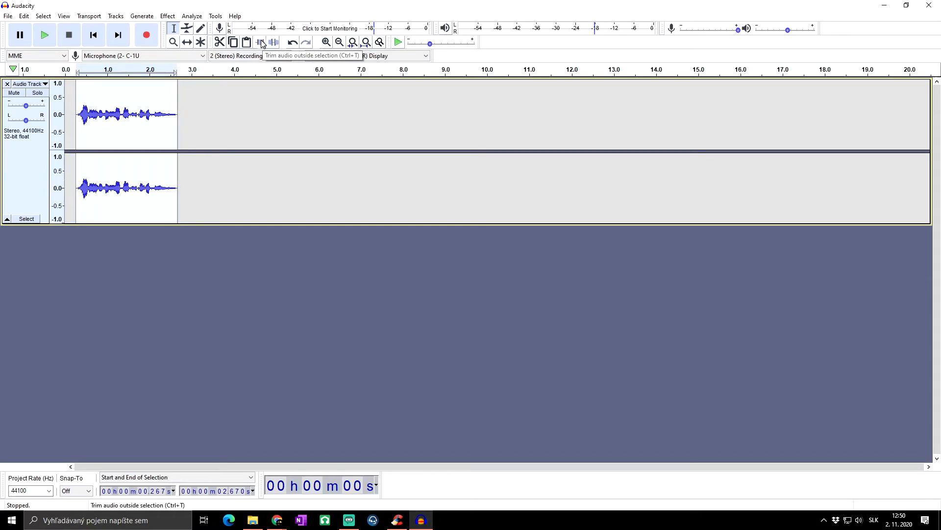
left_click(188, 126)
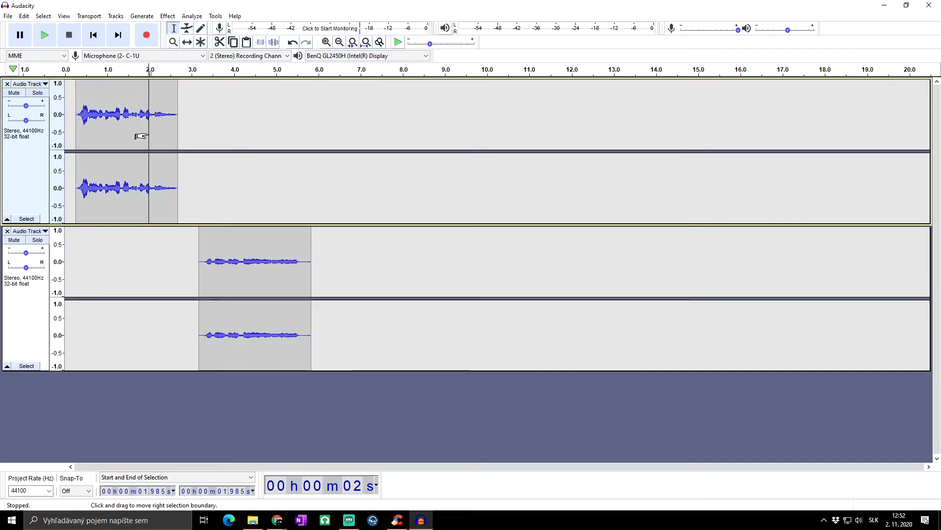
Step: Start saving the Audacity project with Save Project As and accept the notice about project files
left_click(8, 16)
mouse_move(68, 77)
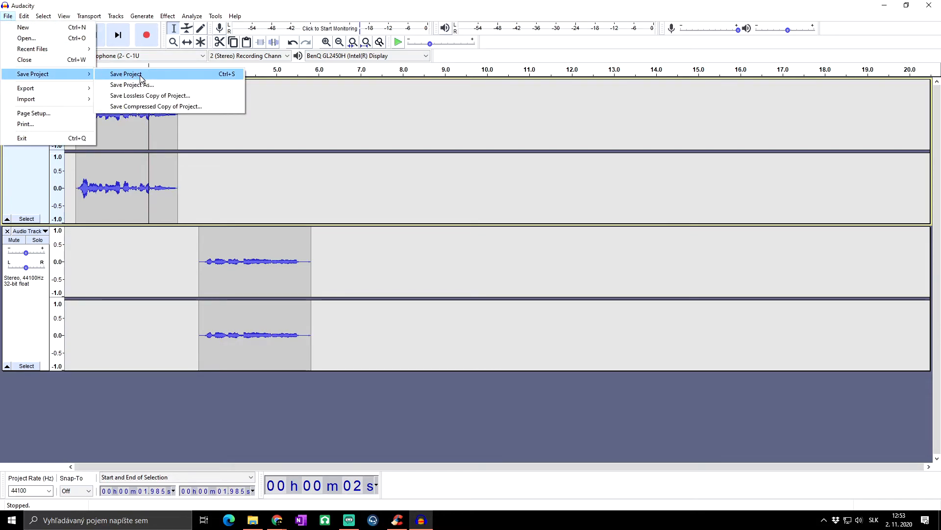
left_click(157, 88)
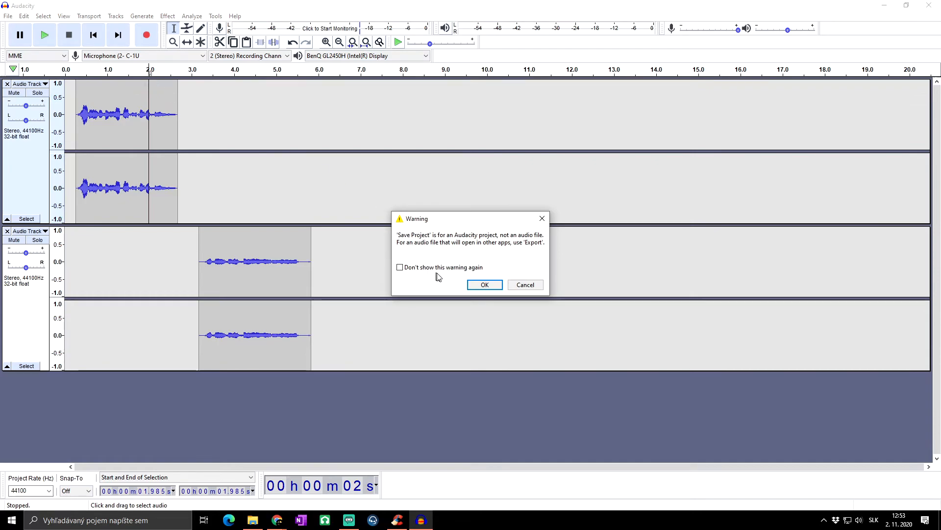
left_click(483, 285)
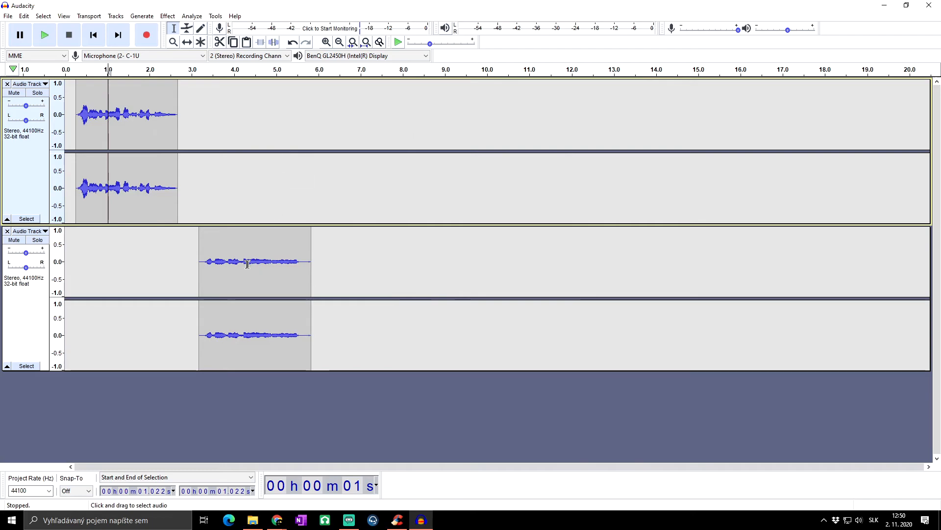
Step: Select about 4.30 to 5.38 seconds of the second track's clip, examine the list of available effects and clear the selection
left_click_drag(246, 262, 291, 265)
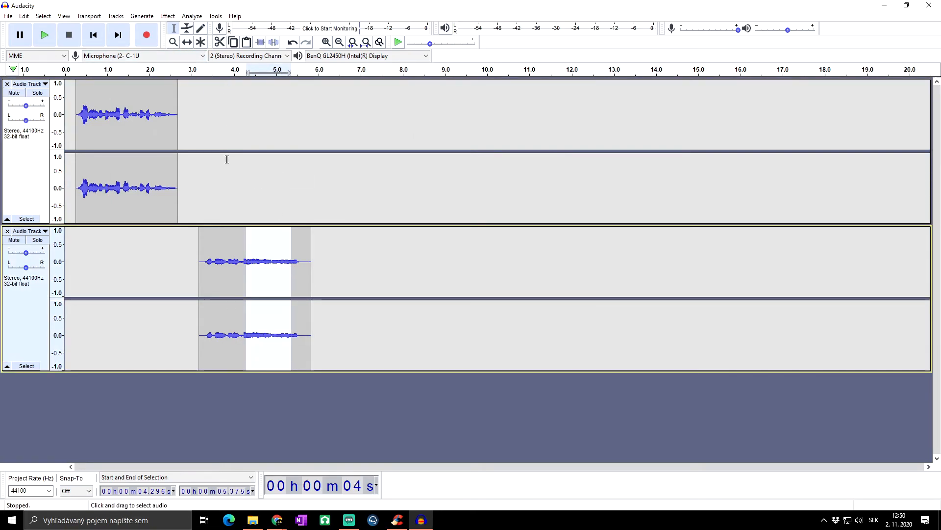
left_click(167, 16)
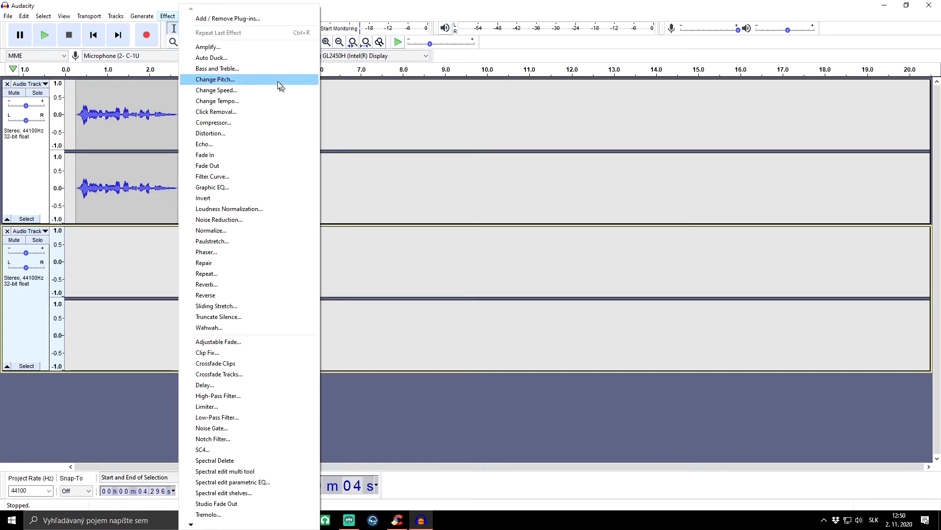
left_click(337, 98)
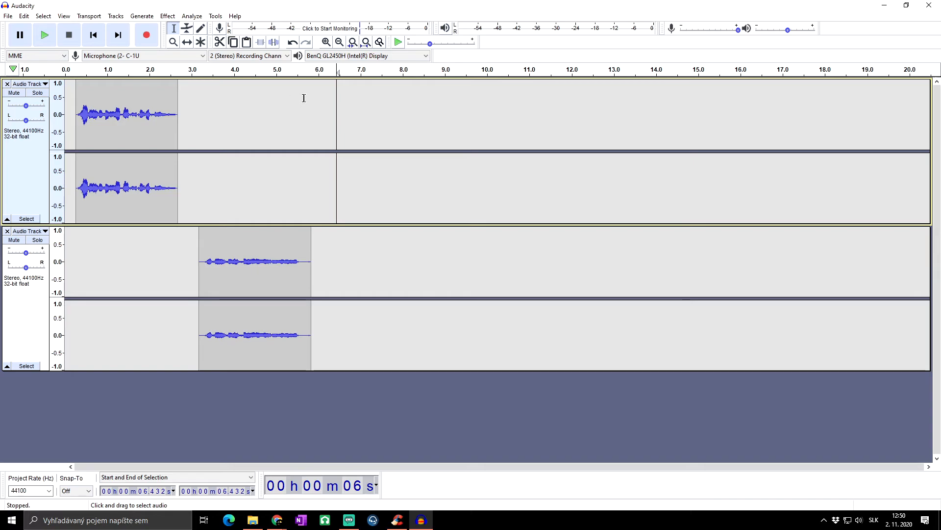
left_click(169, 16)
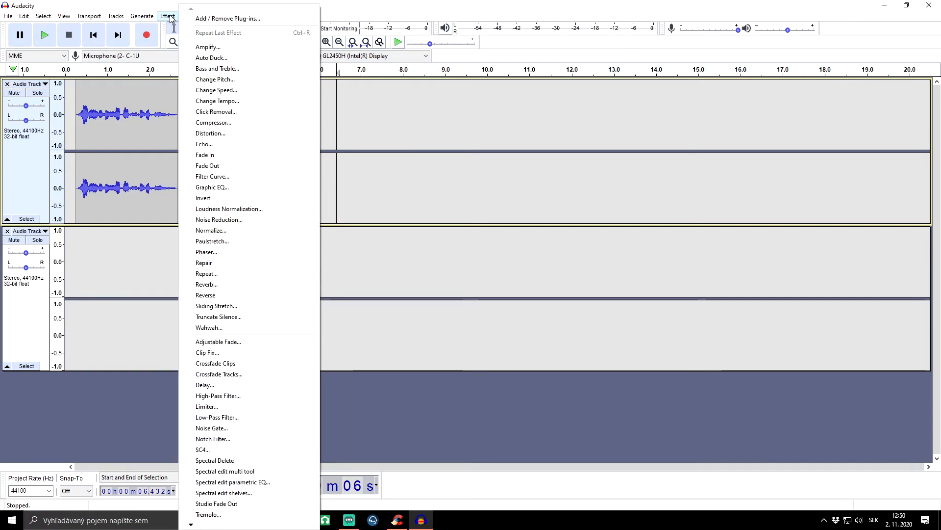
left_click(487, 122)
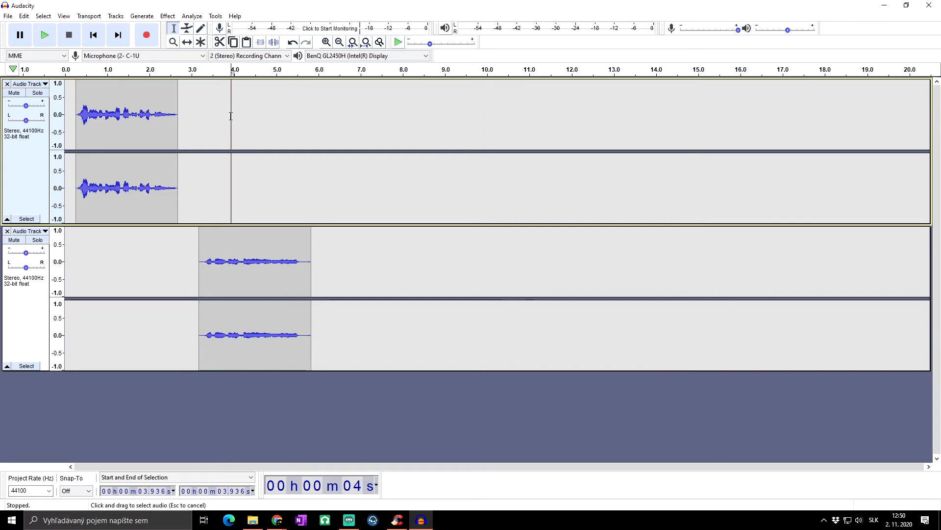
left_click(187, 186)
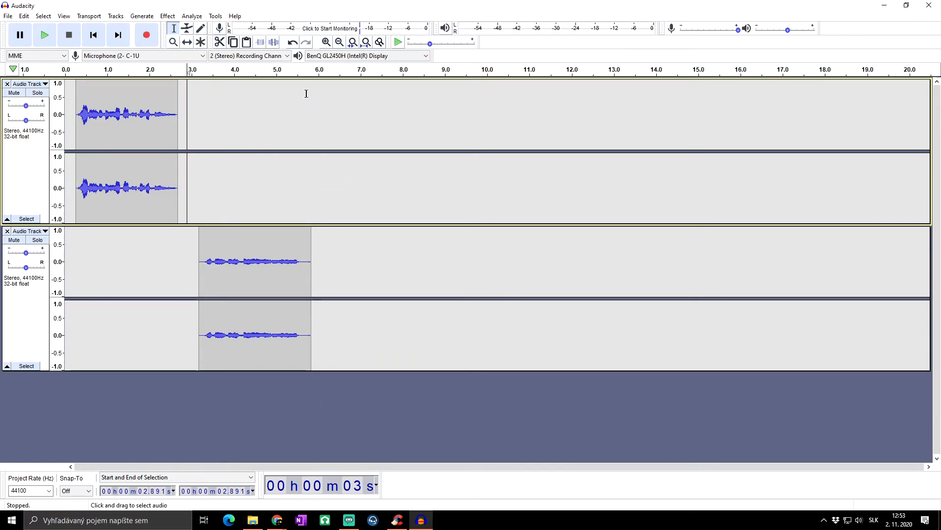
double_click(311, 179)
left_click(356, 135)
Step: Export the tracks as a WAV file named asudasid with Signed 16-bit PCM encoding, accepting the stereo mixdown and leaving the metadata tags empty
left_click(8, 17)
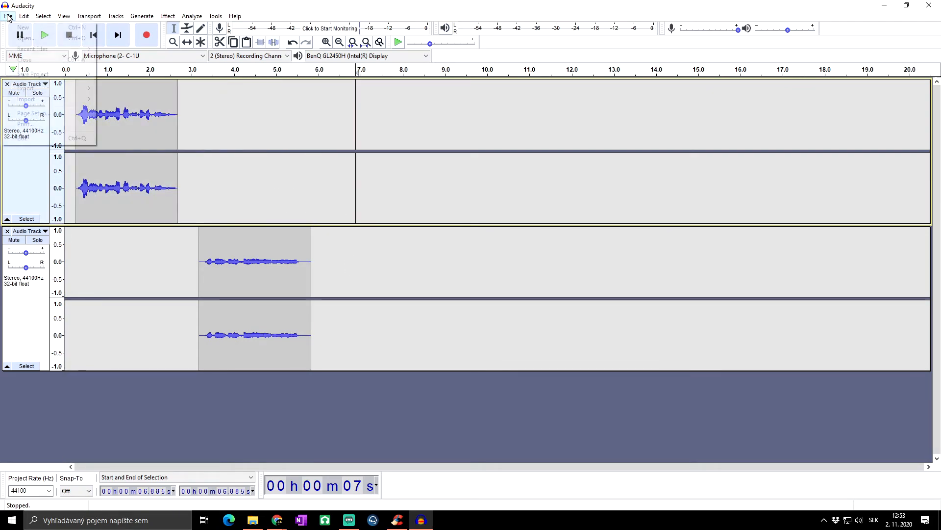
mouse_move(52, 88)
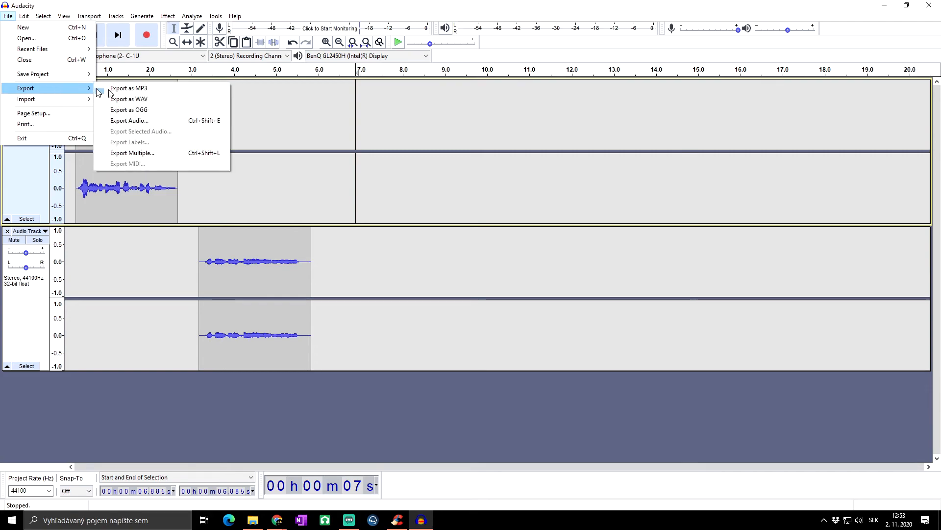
left_click(165, 100)
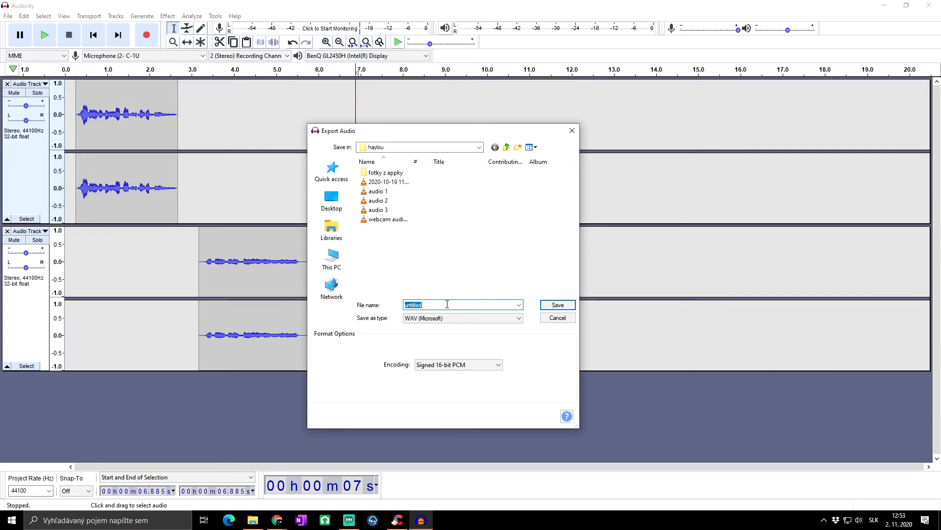
type("asudasid")
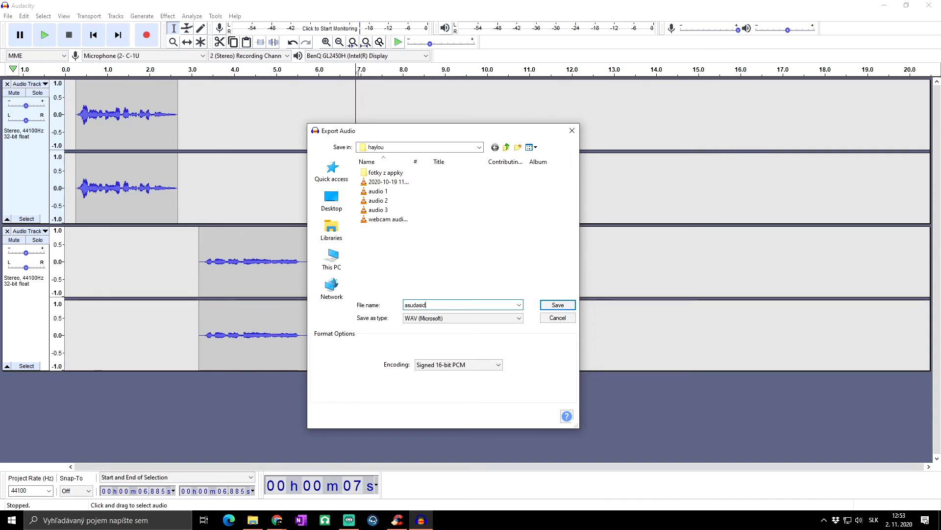
left_click(557, 304)
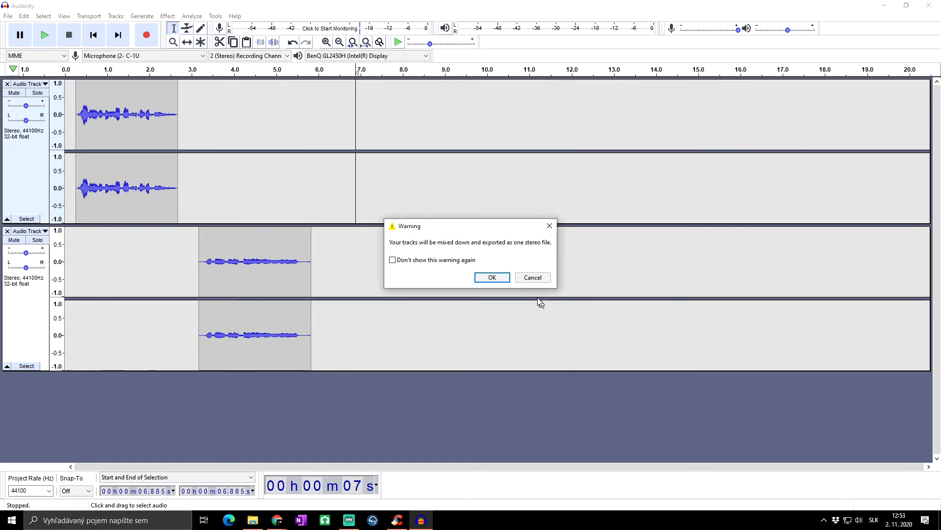
left_click(492, 277)
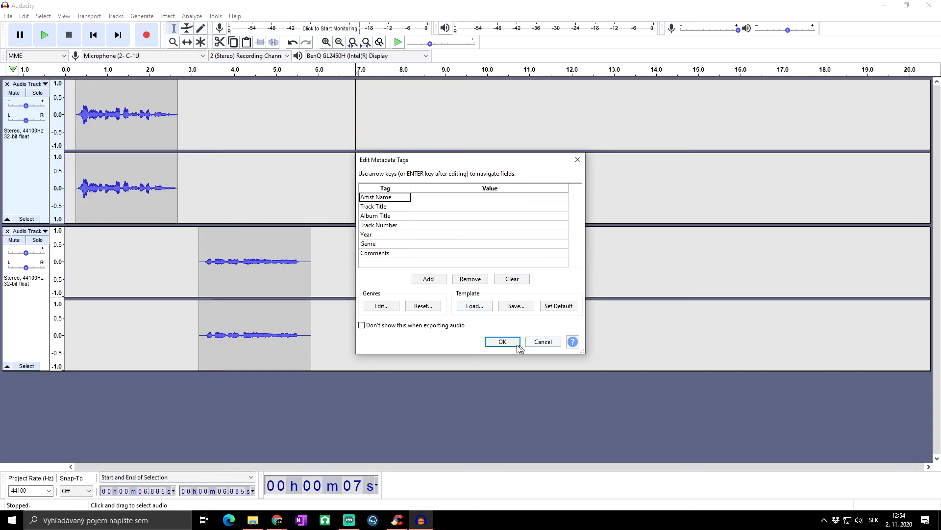
left_click(439, 207)
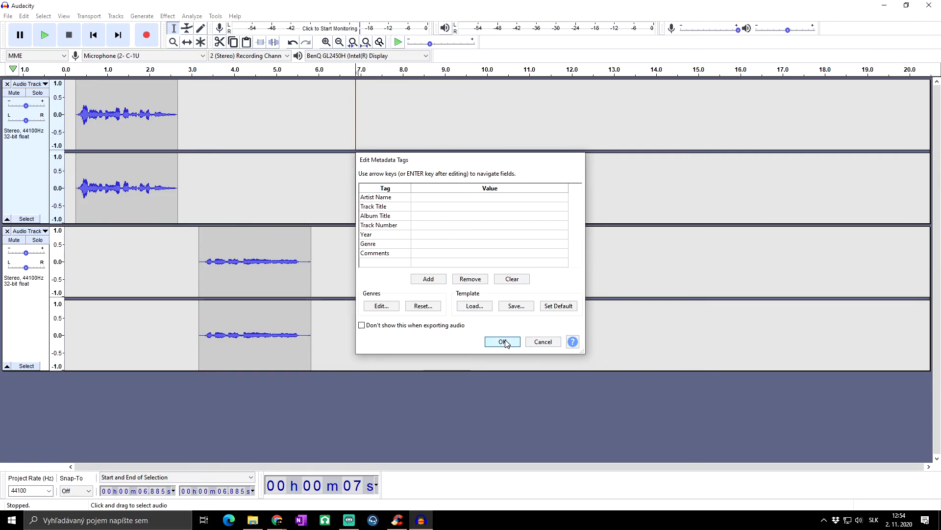
left_click(502, 342)
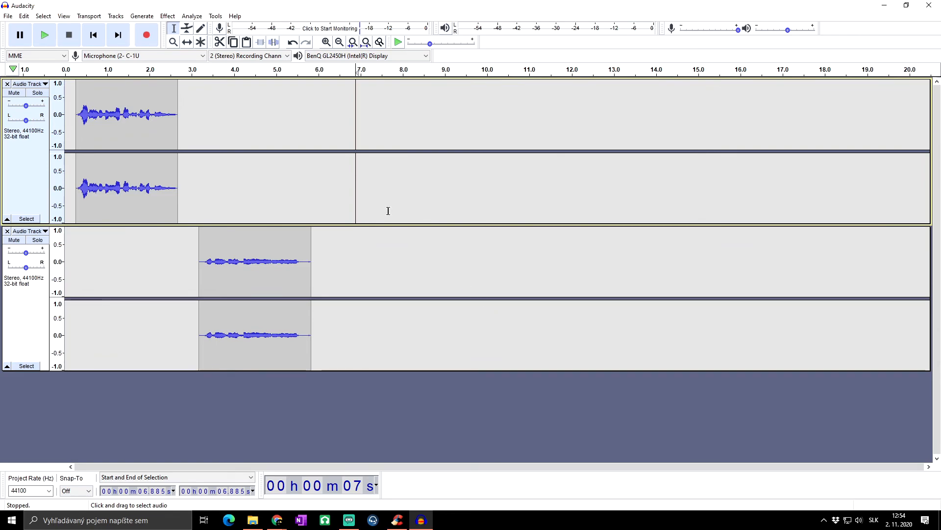